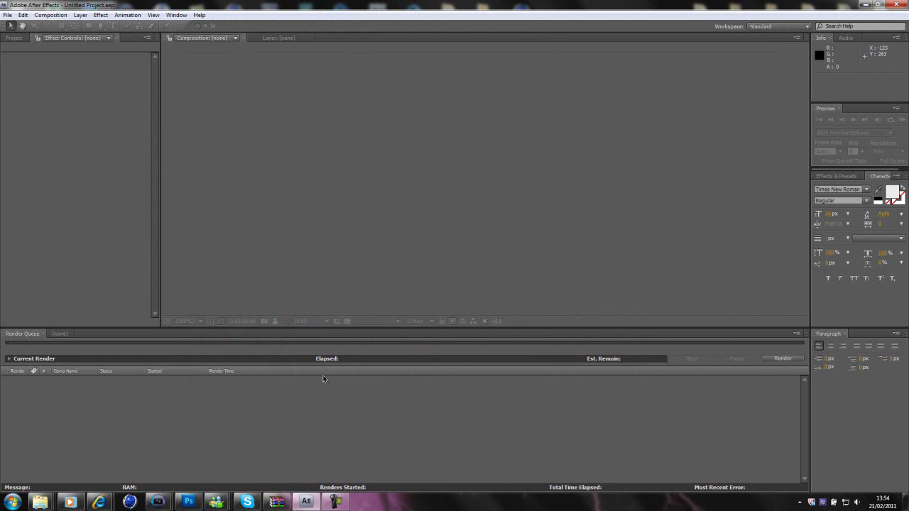
From the desktop's Intros > Lens Intro folder, drag the Render clip into After Effects
{"action": "mouse_move", "coordinate": [40, 498]}
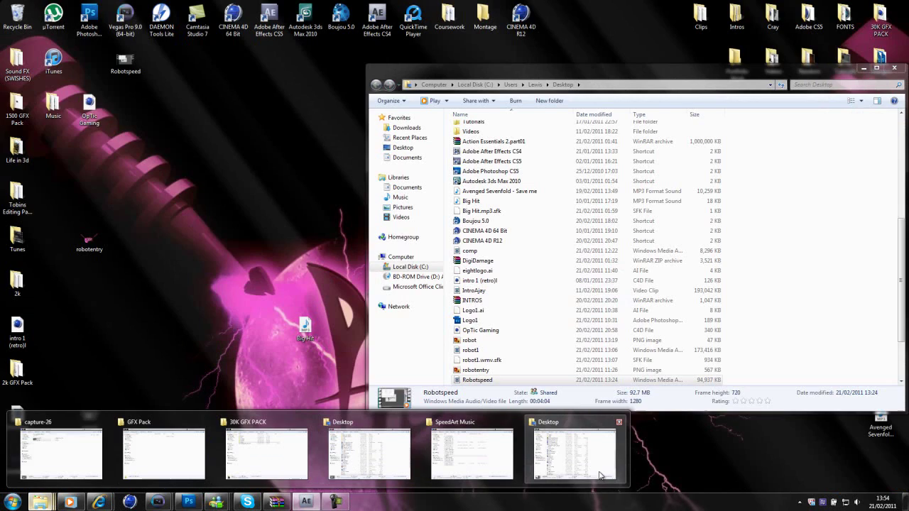
{"action": "left_click", "coordinate": [906, 502]}
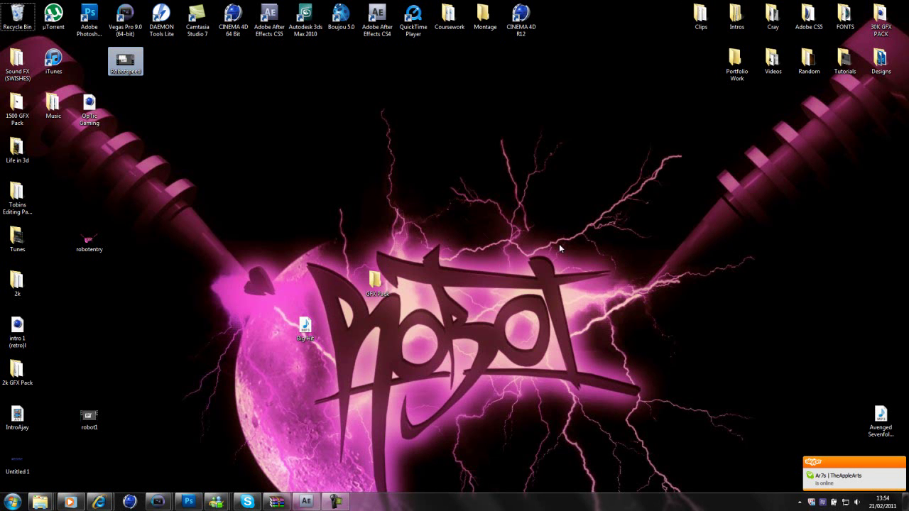
{"action": "double_click", "coordinate": [734, 14]}
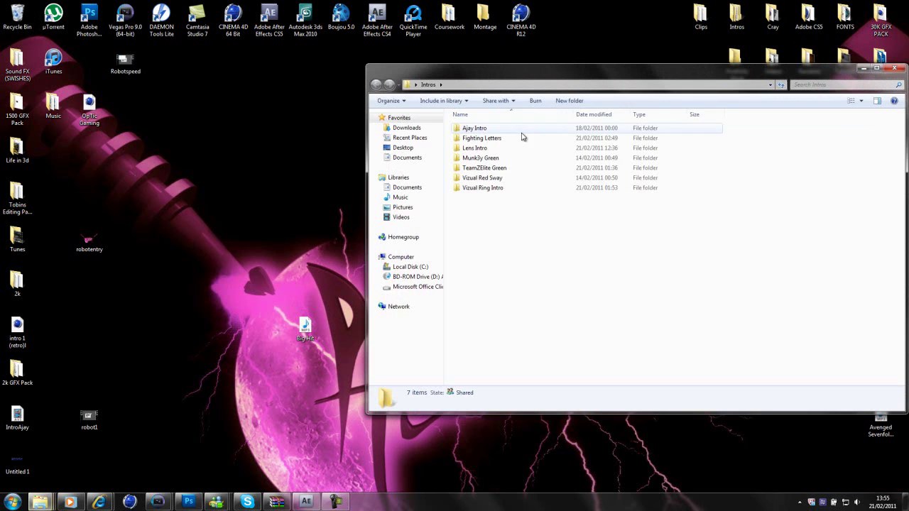
{"action": "double_click", "coordinate": [482, 148]}
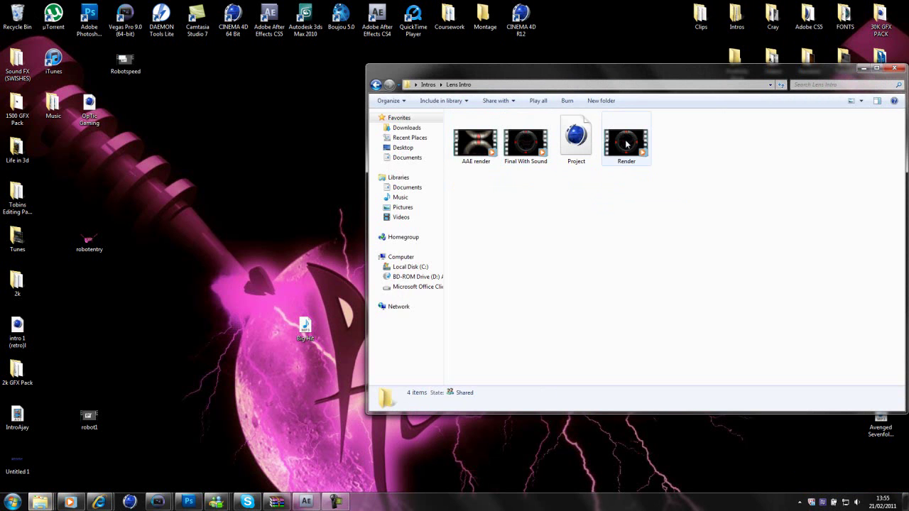
{"action": "left_click_drag", "start_coordinate": [626, 142], "coordinate": [55, 129]}
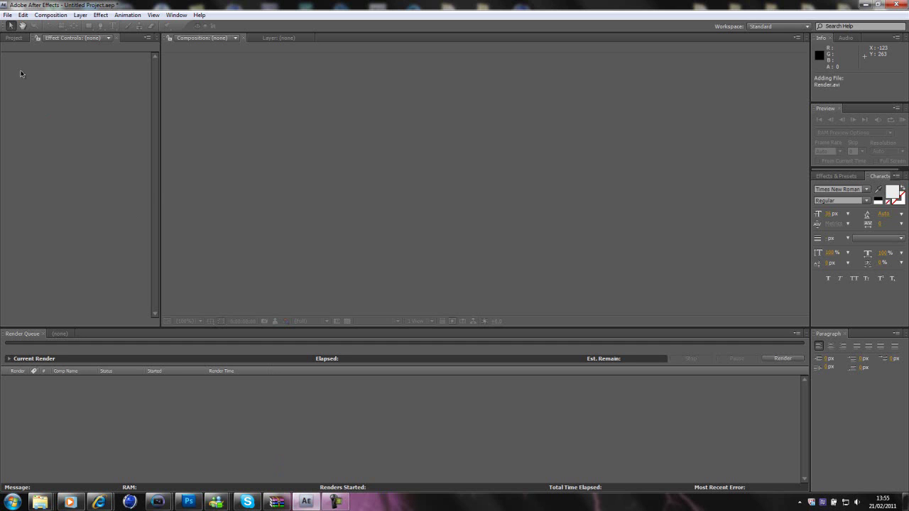
Create Comp 1 with the HDV/HDTV 720 29.97 preset, locked aspect ratio, and 0;00;08;00 duration
{"action": "left_click", "coordinate": [51, 15]}
{"action": "left_click", "coordinate": [50, 26]}
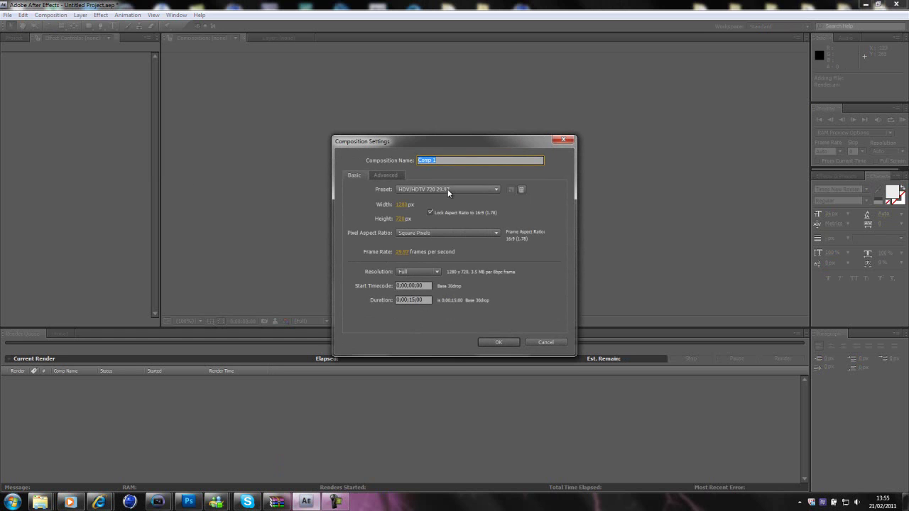
{"action": "left_click", "coordinate": [430, 212]}
{"action": "left_click", "coordinate": [416, 301]}
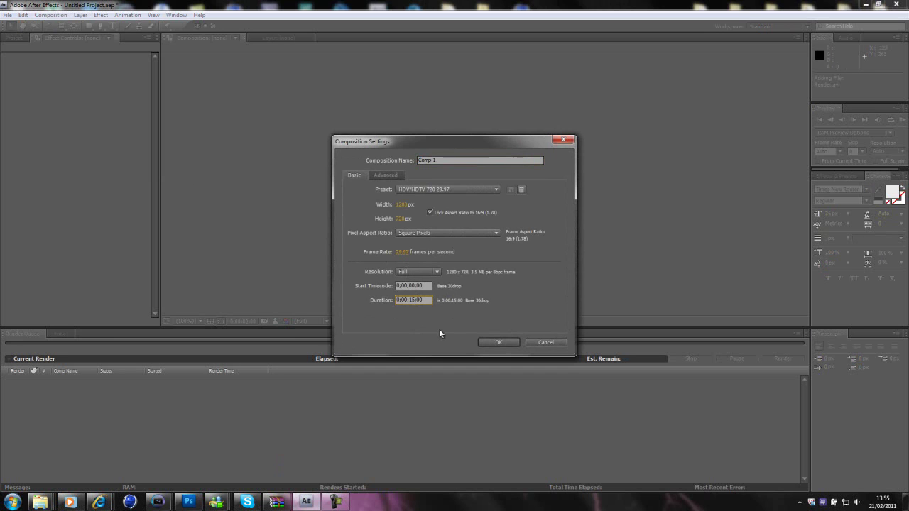
{"action": "key", "text": "BackSpace"}
{"action": "type", "text": "8"}
{"action": "left_click", "coordinate": [488, 344]}
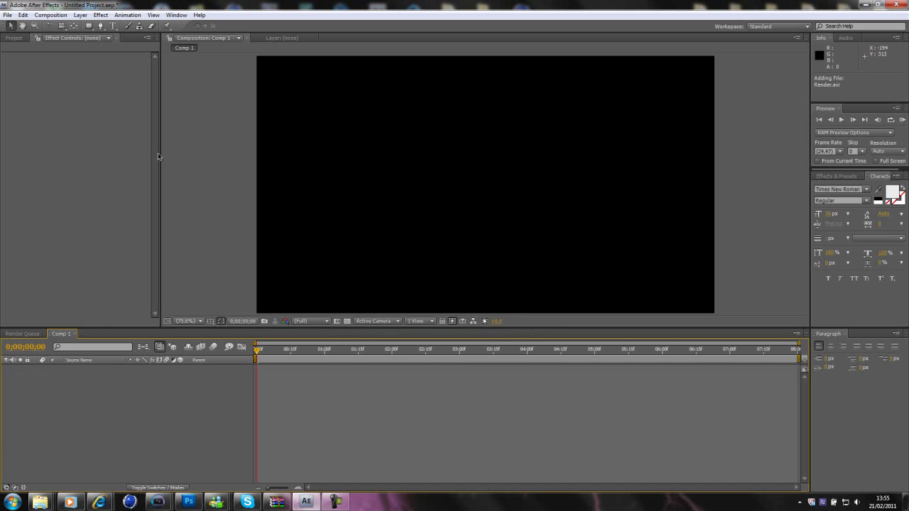
Drag Render.avi from the Project panel into Comp 1, preview it, and return to the start
{"action": "left_click", "coordinate": [13, 38]}
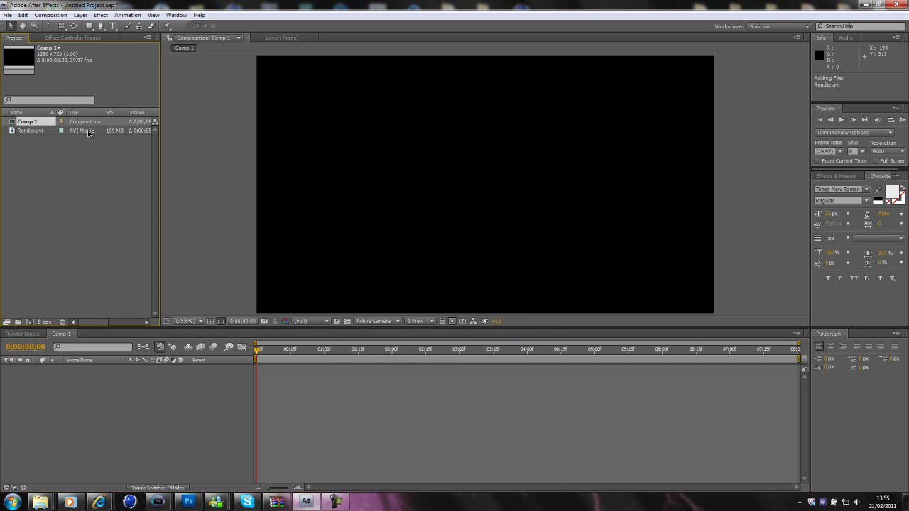
{"action": "left_click", "coordinate": [38, 135]}
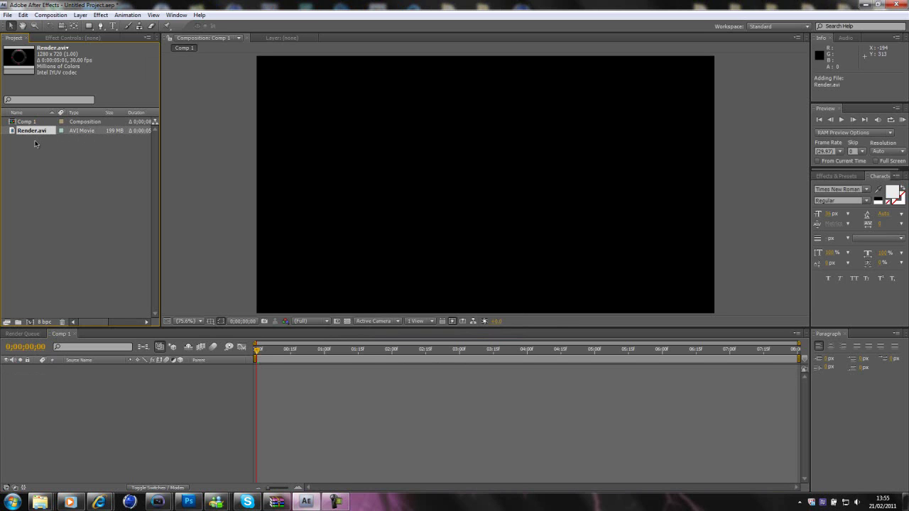
{"action": "left_click_drag", "start_coordinate": [32, 133], "coordinate": [490, 184]}
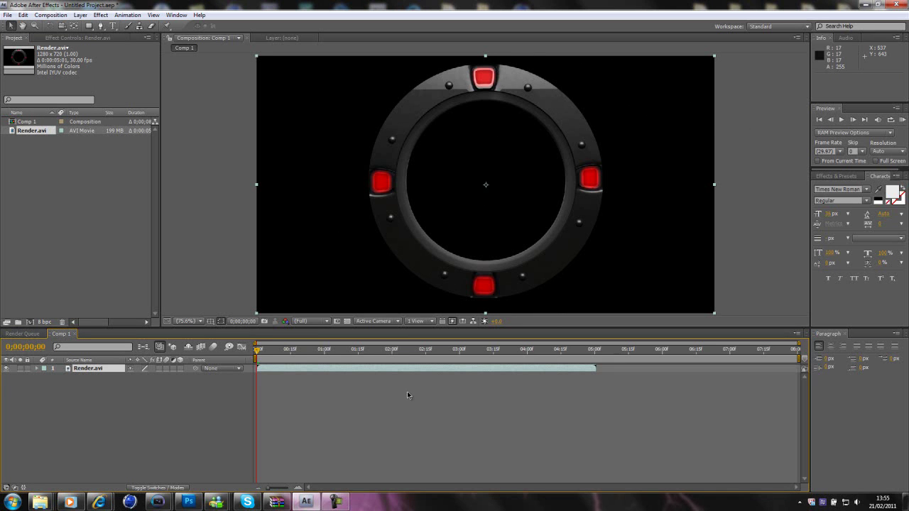
{"action": "left_click_drag", "start_coordinate": [257, 351], "coordinate": [340, 327]}
{"action": "key", "text": "Home"}
Apply Knoll Light Factory EZ to Render.avi and move its light source up-left
{"action": "left_click", "coordinate": [102, 15]}
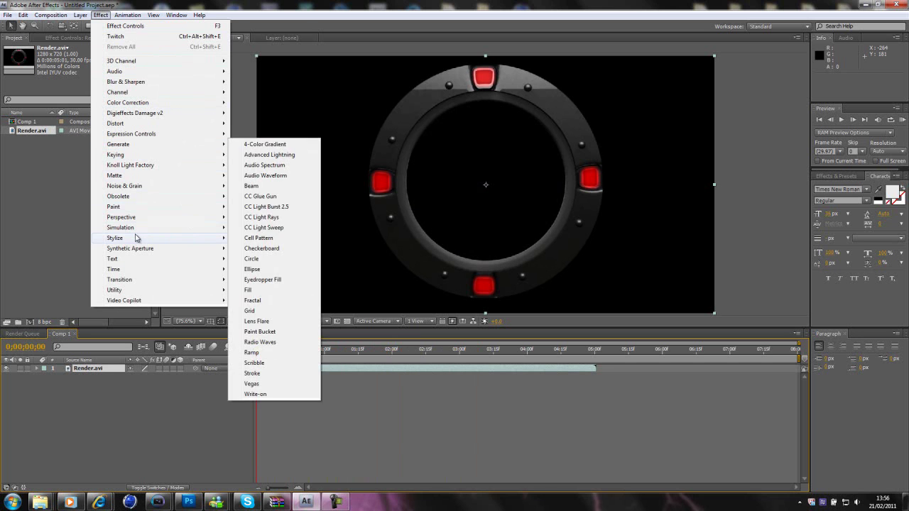
{"action": "mouse_move", "coordinate": [126, 166]}
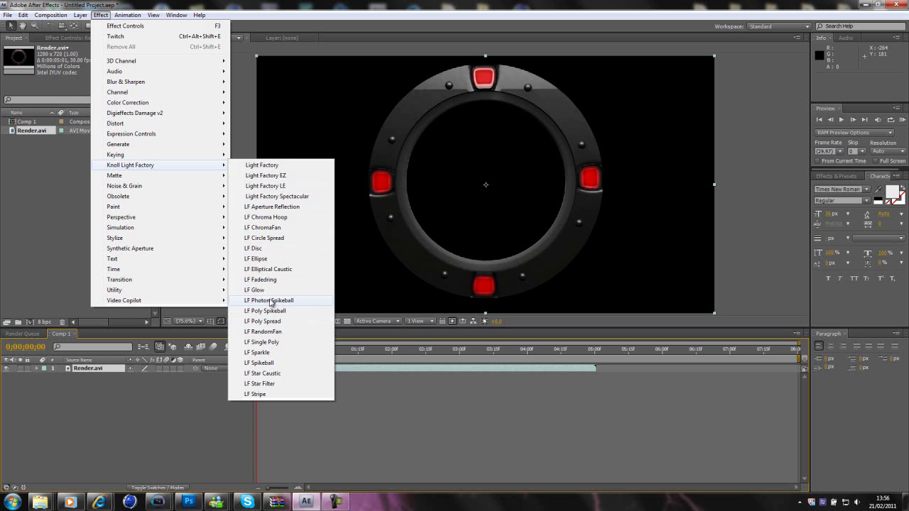
{"action": "left_click", "coordinate": [267, 176]}
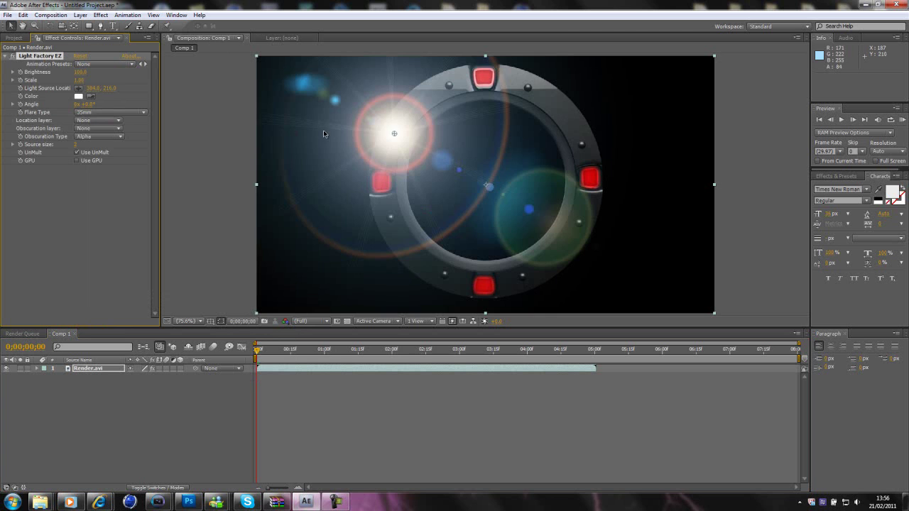
{"action": "left_click_drag", "start_coordinate": [395, 135], "coordinate": [297, 83]}
{"action": "left_click", "coordinate": [88, 63]}
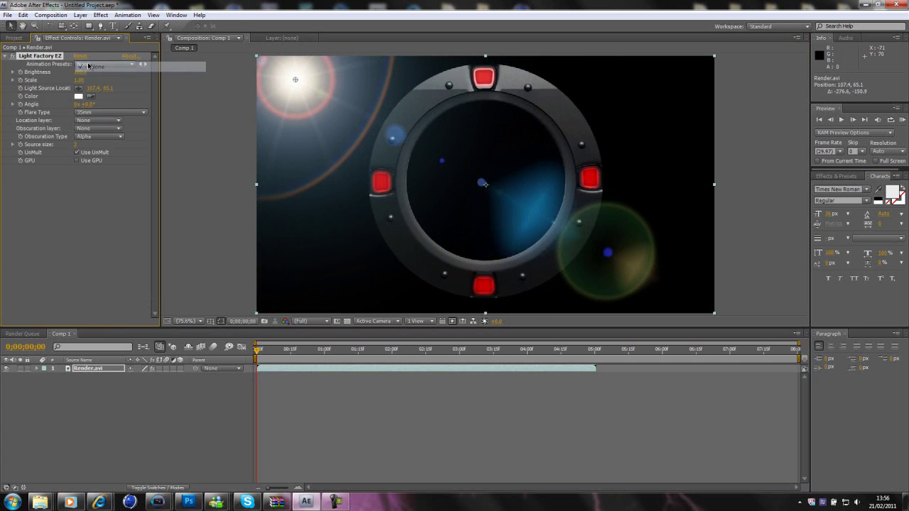
{"action": "left_click", "coordinate": [101, 113]}
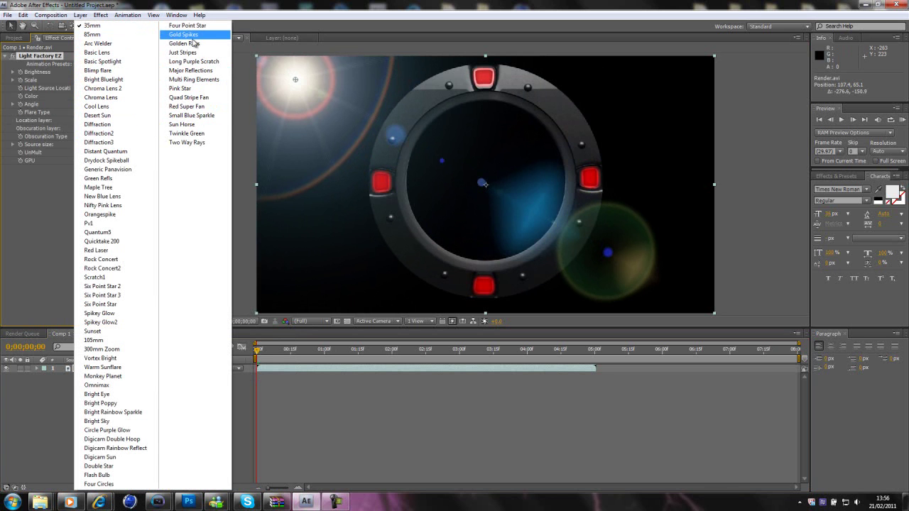
Try the Rock Concert and Rock Concert2 flares, placing the light source at the top-left corner
{"action": "left_click", "coordinate": [117, 262]}
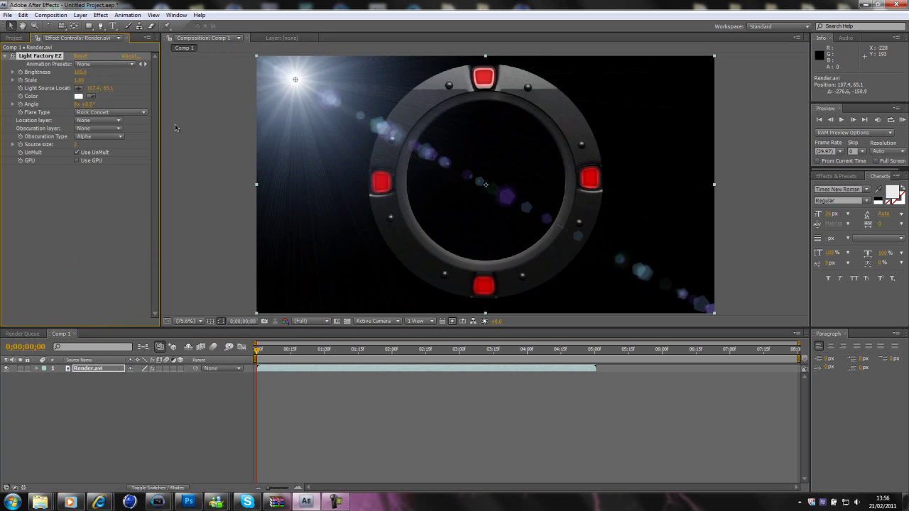
{"action": "left_click", "coordinate": [112, 113]}
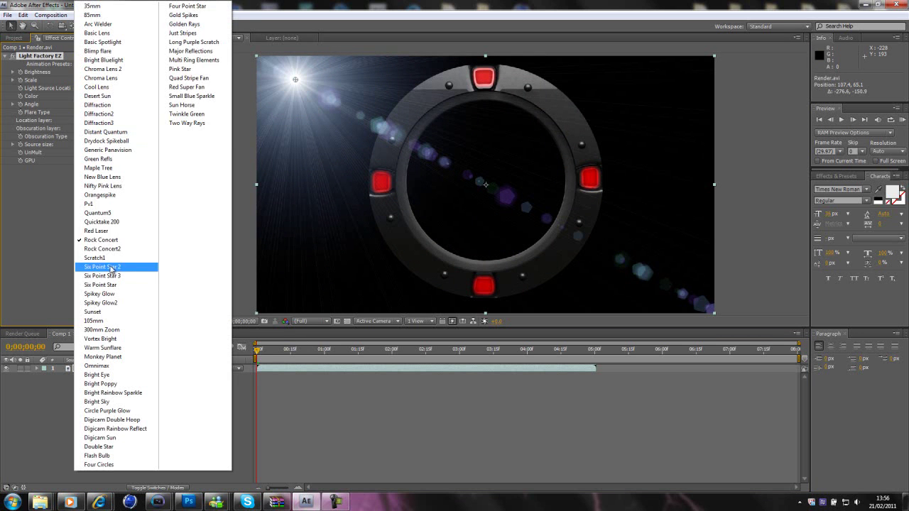
{"action": "left_click", "coordinate": [104, 250]}
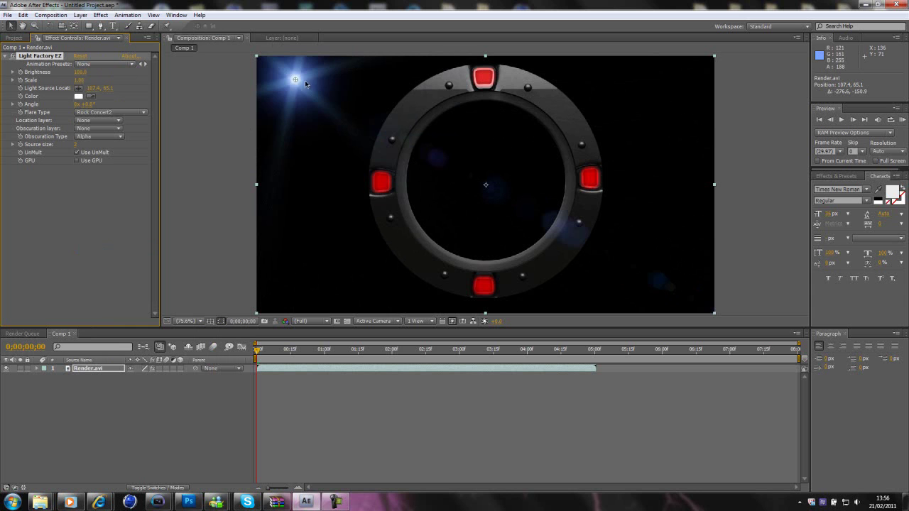
{"action": "left_click_drag", "start_coordinate": [295, 79], "coordinate": [499, 144]}
{"action": "left_click_drag", "start_coordinate": [345, 117], "coordinate": [252, 76]}
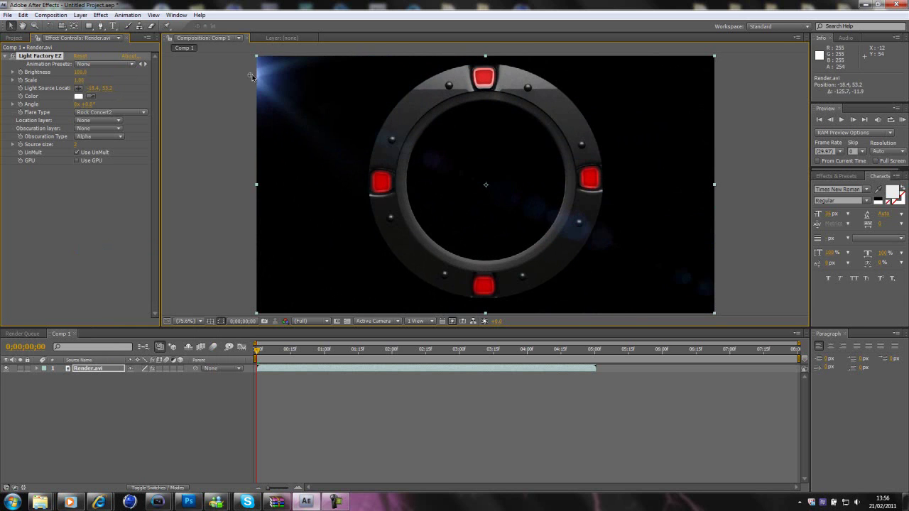
Cycle through the Diffraction2 and Quicktake 200 flare types, settling on Sun Horse
{"action": "left_click", "coordinate": [107, 112]}
{"action": "left_click", "coordinate": [108, 113]}
{"action": "left_click", "coordinate": [108, 112]}
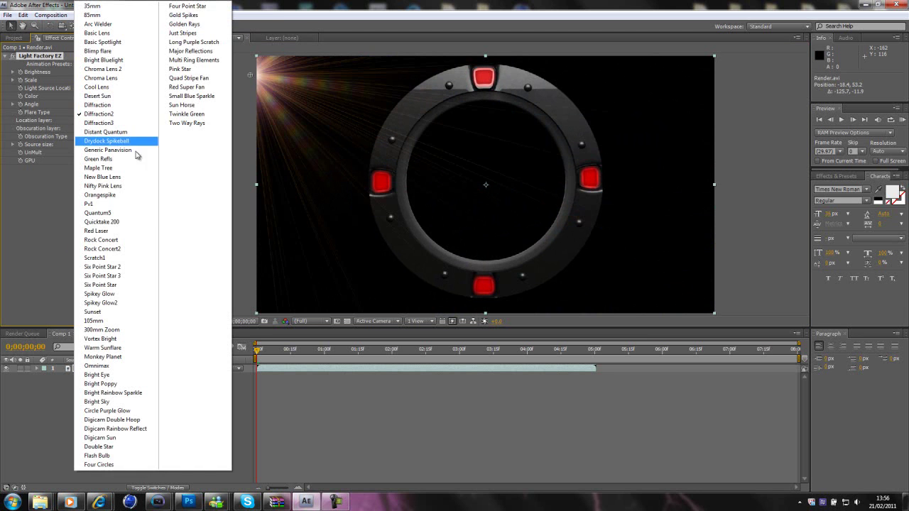
{"action": "left_click", "coordinate": [113, 222]}
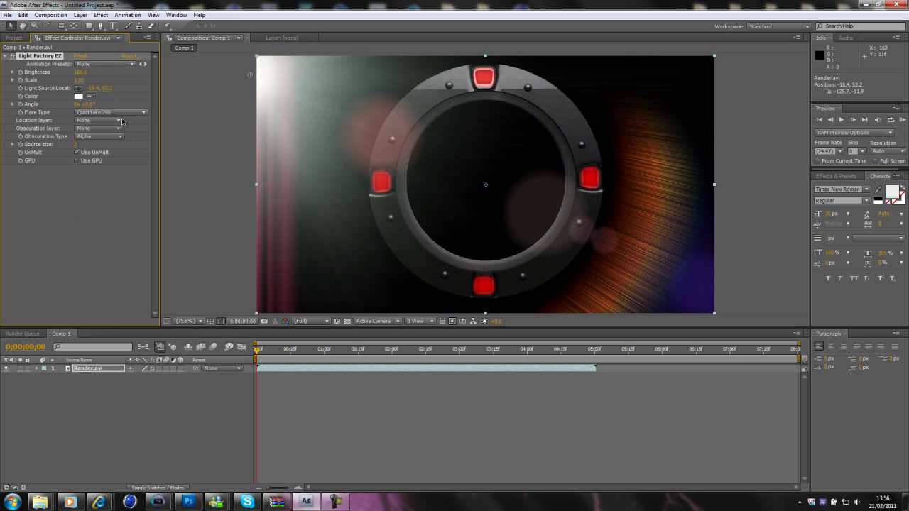
{"action": "left_click", "coordinate": [117, 113]}
{"action": "left_click", "coordinate": [114, 116]}
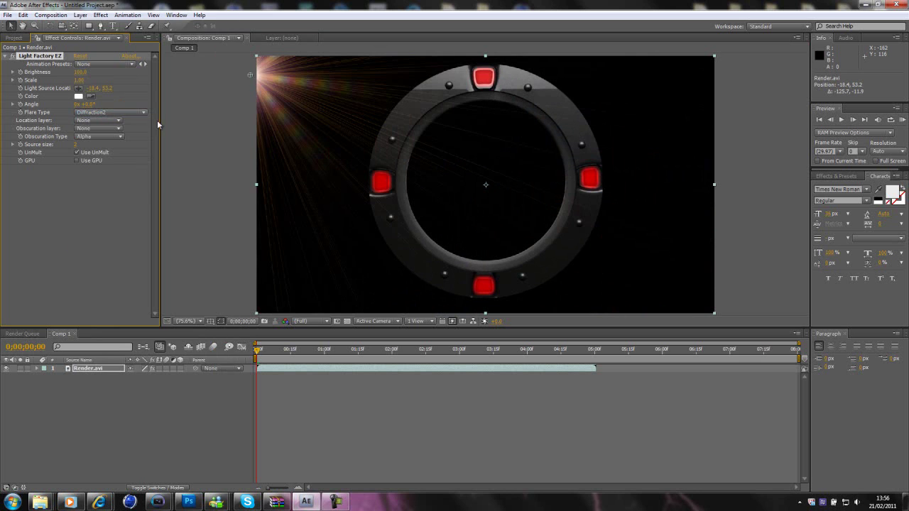
{"action": "left_click", "coordinate": [120, 113]}
{"action": "left_click", "coordinate": [190, 106]}
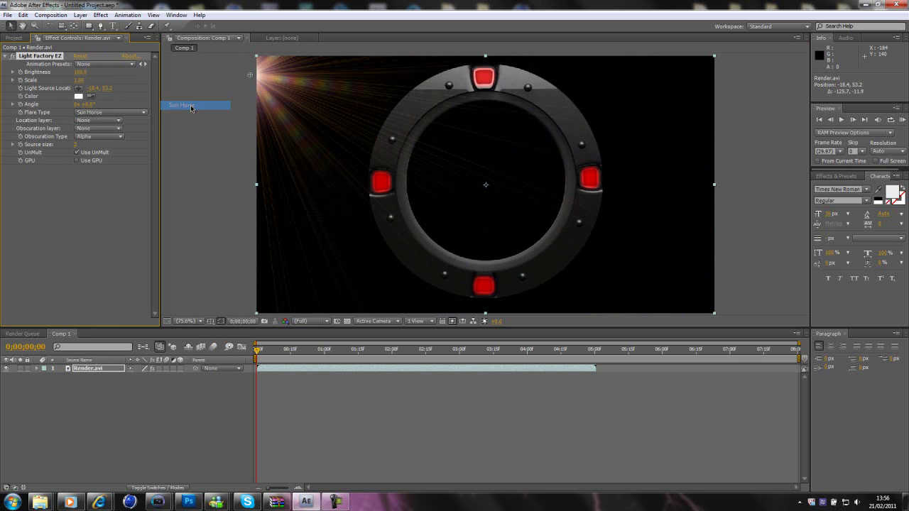
Nudge the flare source, deselect the layer, and switch the Light Factory EZ effect off
{"action": "mouse_move", "coordinate": [278, 84]}
{"action": "left_mouse_down"}
{"action": "mouse_move", "coordinate": [481, 119]}
{"action": "mouse_move", "coordinate": [304, 86]}
{"action": "mouse_move", "coordinate": [280, 92]}
{"action": "mouse_move", "coordinate": [278, 83]}
{"action": "left_mouse_up"}
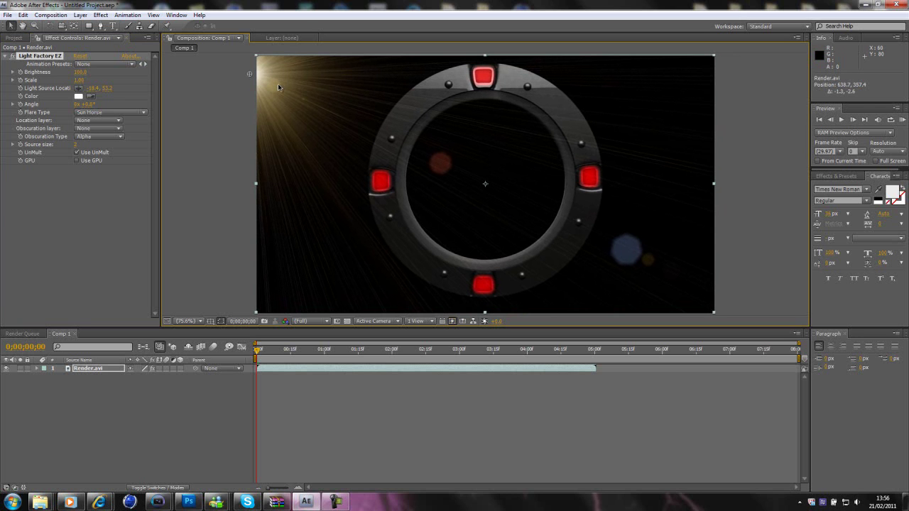
{"action": "left_click", "coordinate": [235, 104]}
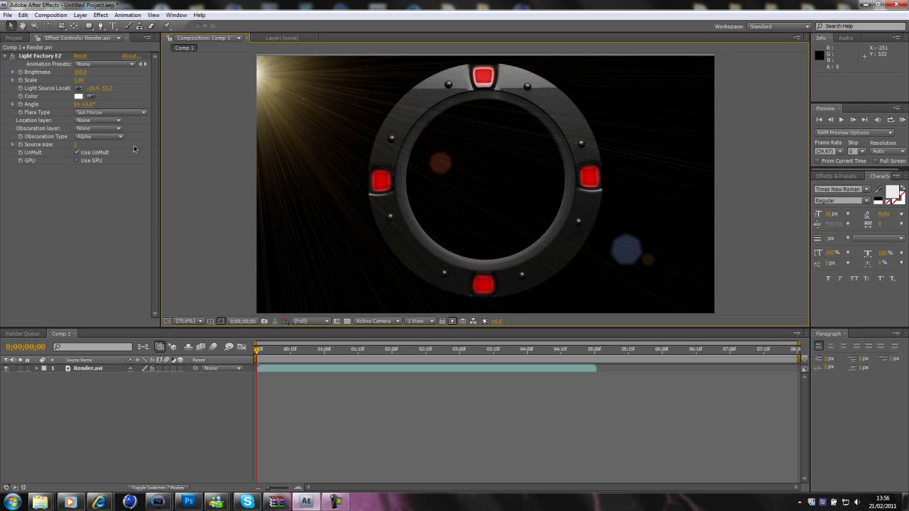
{"action": "left_click", "coordinate": [12, 56]}
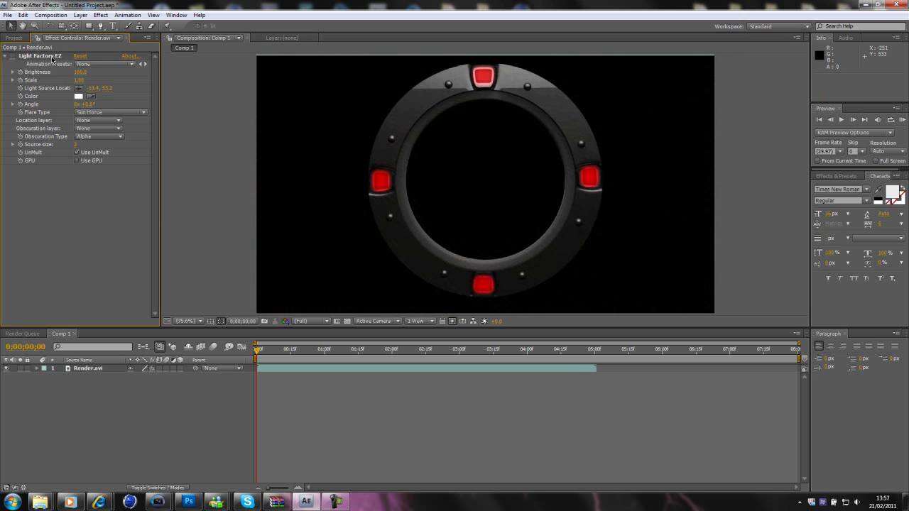
Delete the Light Factory EZ effect from the ring layer
{"action": "left_click_drag", "start_coordinate": [52, 59], "coordinate": [42, 59]}
{"action": "key", "text": "Delete"}
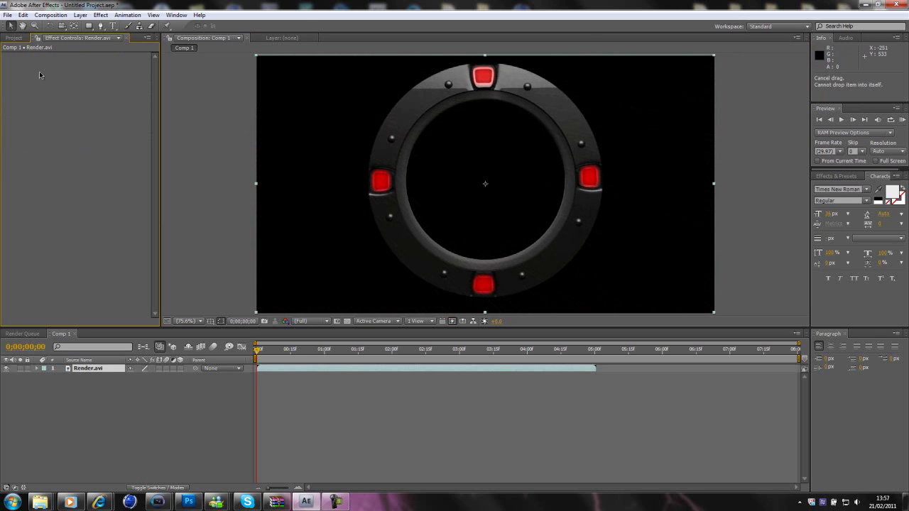
{"action": "left_click", "coordinate": [234, 189]}
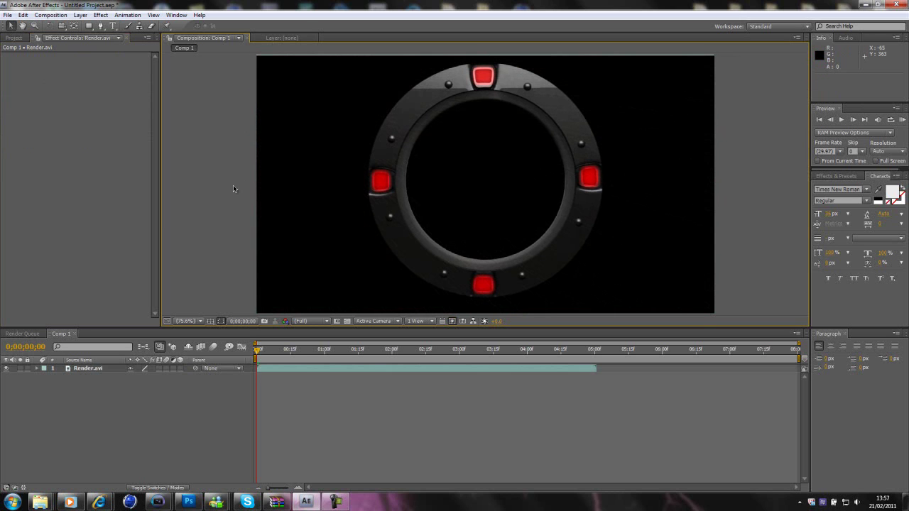
Select Render.avi and apply Effect > Video Copilot > Twitch
{"action": "left_click", "coordinate": [101, 15]}
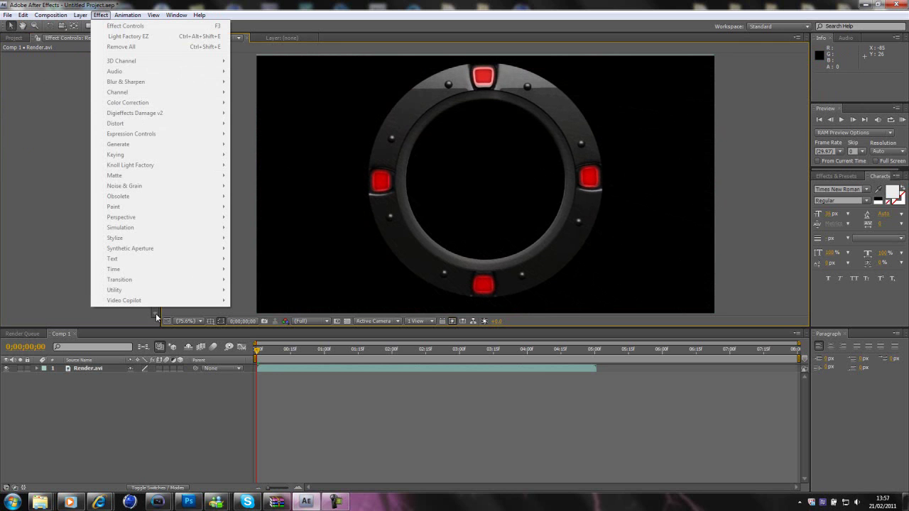
{"action": "left_click", "coordinate": [92, 370]}
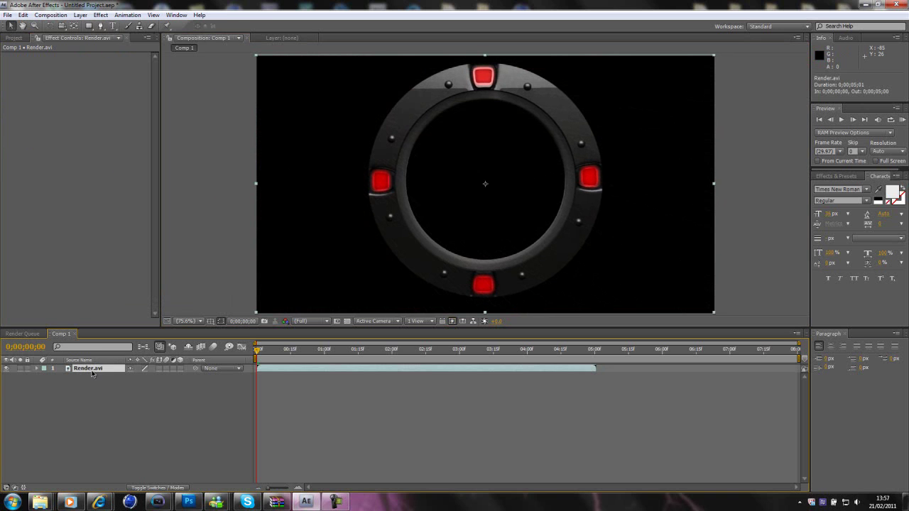
{"action": "left_click", "coordinate": [101, 15]}
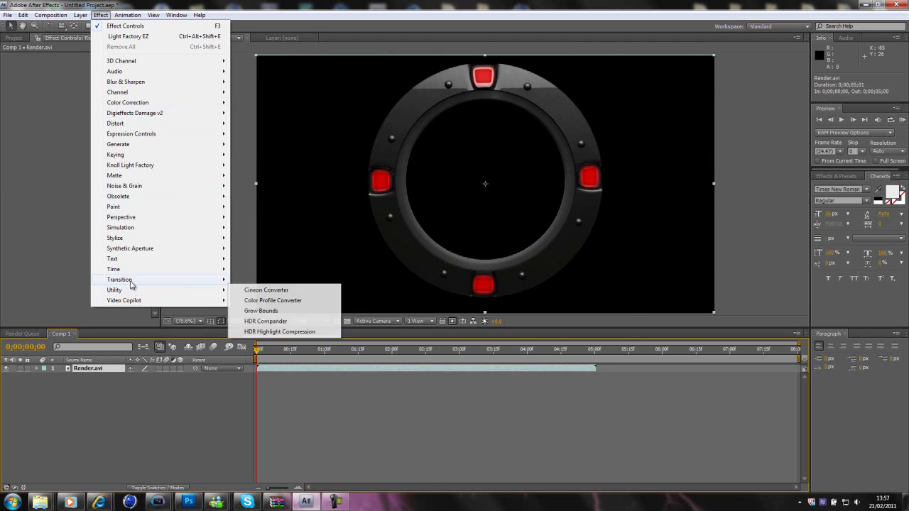
{"action": "mouse_move", "coordinate": [164, 300]}
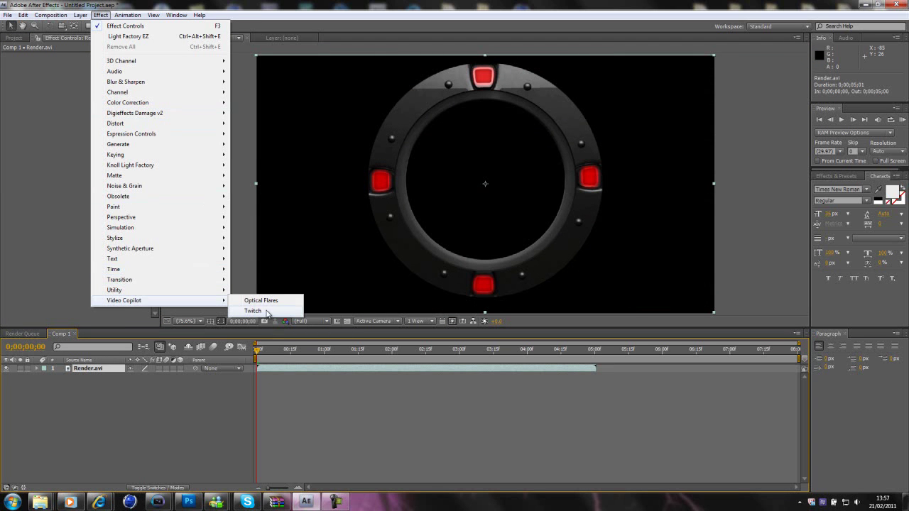
{"action": "left_click", "coordinate": [267, 313]}
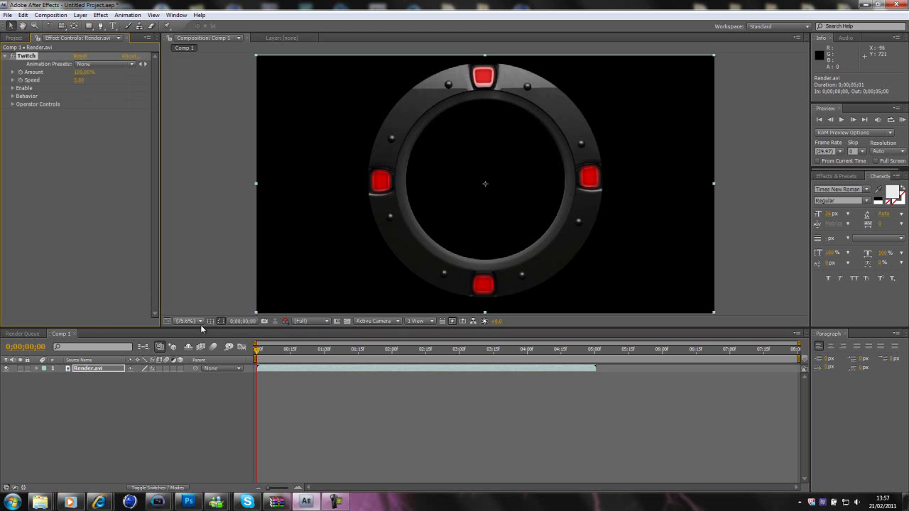
Adjust the Twitch Amount, expand its Enable options, and keyframe them at 0;00;04;00
{"action": "left_click_drag", "start_coordinate": [258, 350], "coordinate": [333, 351]}
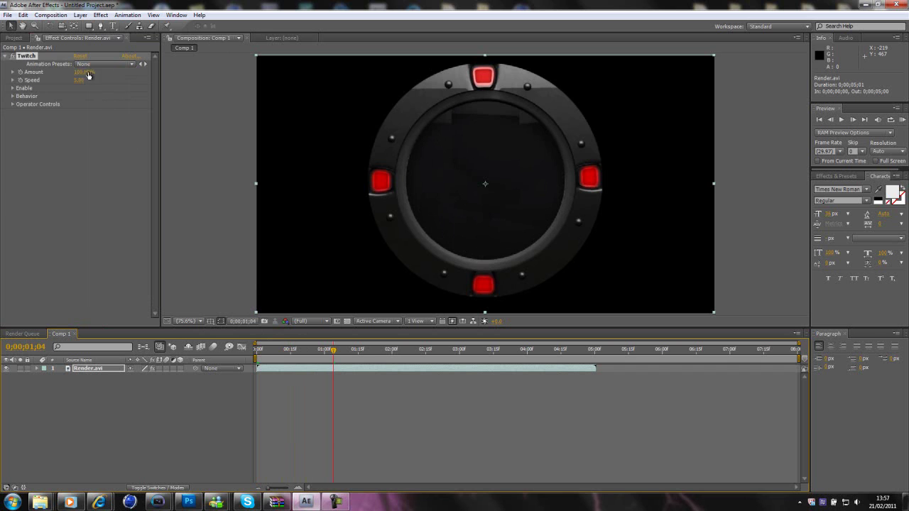
{"action": "left_click_drag", "start_coordinate": [93, 71], "coordinate": [76, 71]}
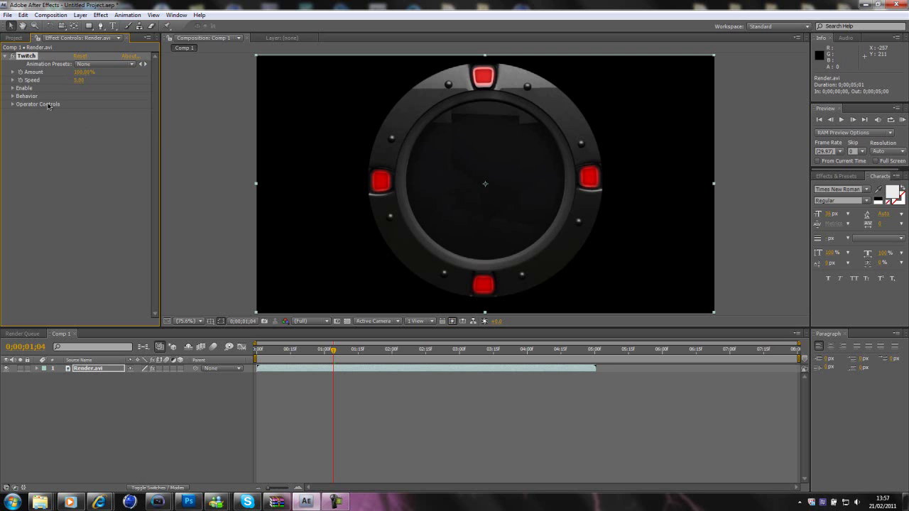
{"action": "left_click", "coordinate": [12, 88]}
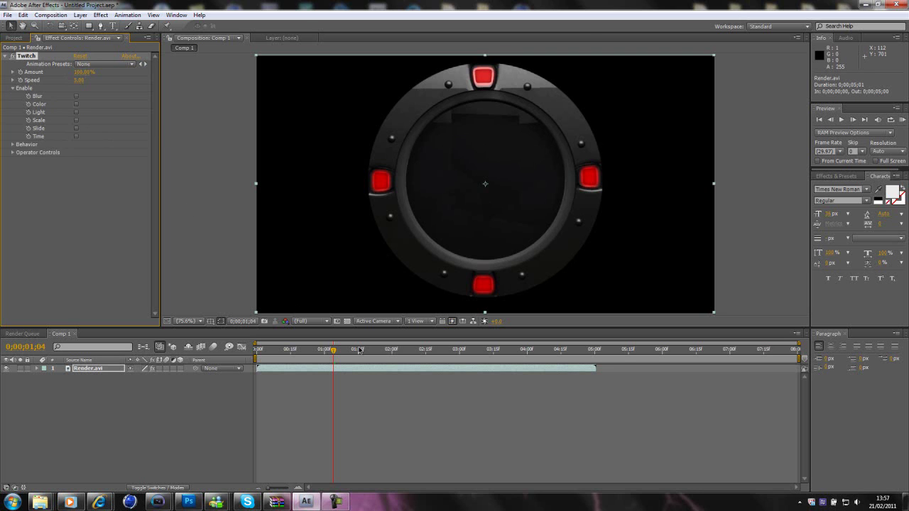
{"action": "left_click_drag", "start_coordinate": [333, 350], "coordinate": [528, 367]}
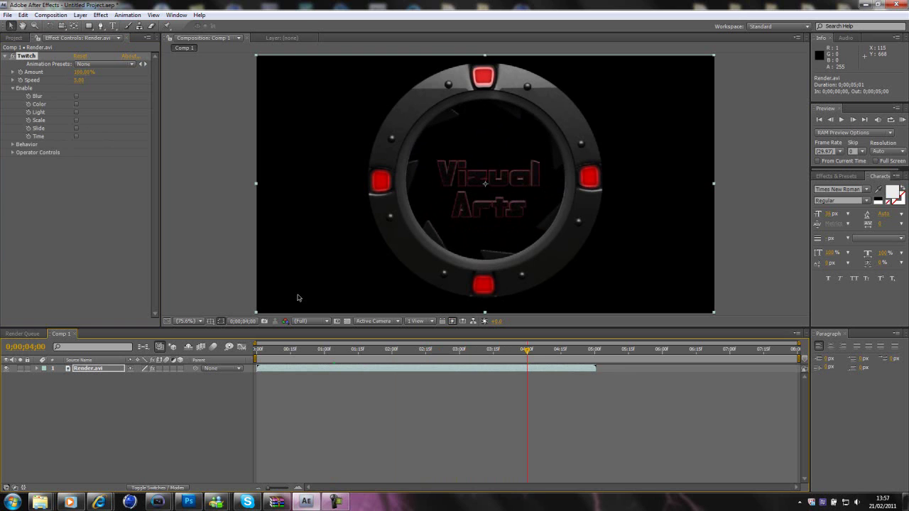
{"action": "left_click", "coordinate": [28, 97]}
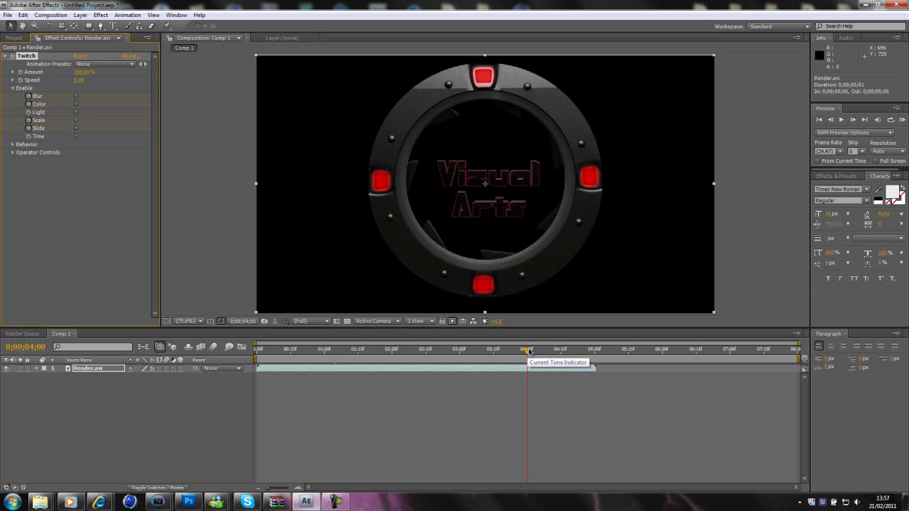
Just past 4 seconds, switch on Twitch Blur, Scale and Slide, then step back to 0;00;04;06
{"action": "left_click_drag", "start_coordinate": [529, 351], "coordinate": [546, 351]}
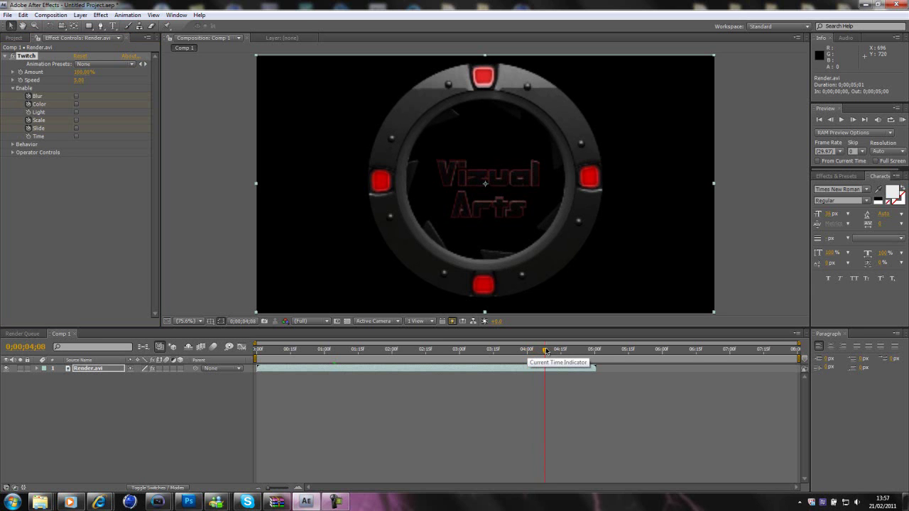
{"action": "left_click", "coordinate": [77, 97]}
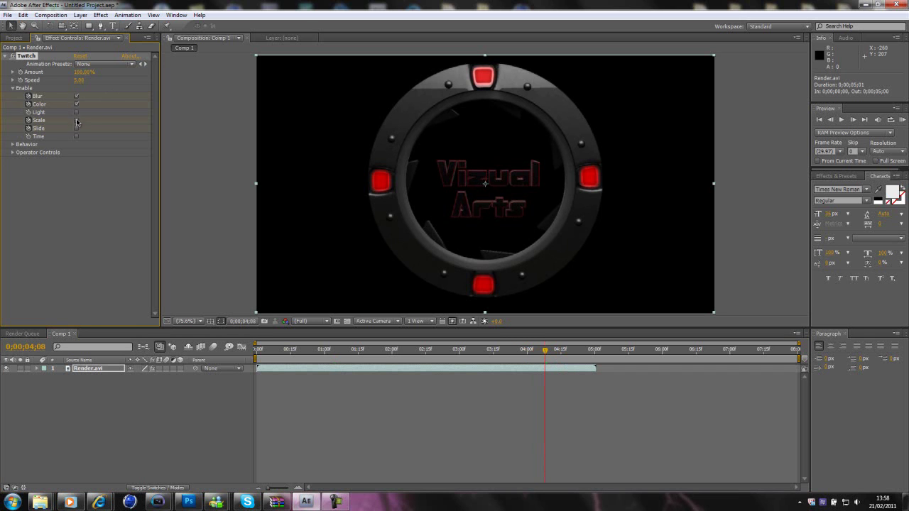
{"action": "left_click", "coordinate": [77, 128]}
{"action": "left_click", "coordinate": [77, 120]}
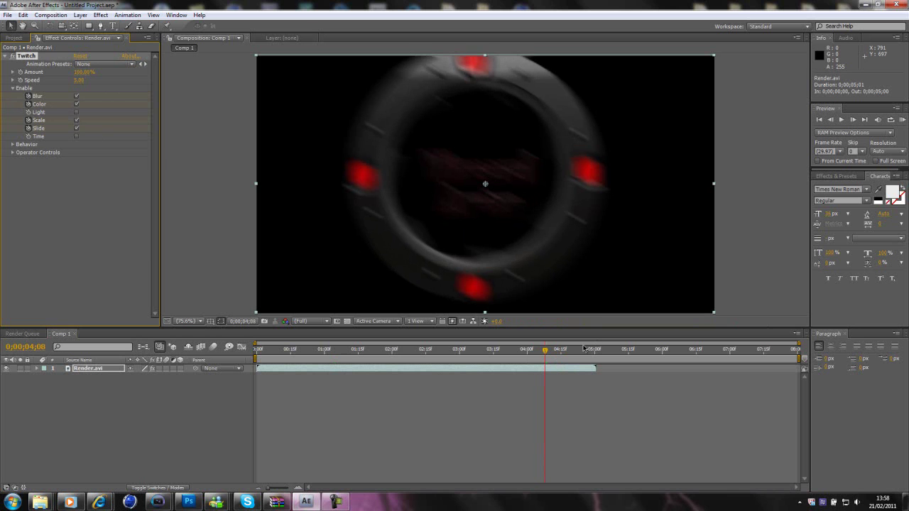
{"action": "mouse_move", "coordinate": [546, 351]}
{"action": "left_mouse_down"}
{"action": "mouse_move", "coordinate": [423, 352]}
{"action": "mouse_move", "coordinate": [600, 356]}
{"action": "mouse_move", "coordinate": [545, 362]}
{"action": "mouse_move", "coordinate": [536, 359]}
{"action": "mouse_move", "coordinate": [603, 353]}
{"action": "mouse_move", "coordinate": [542, 350]}
{"action": "left_mouse_up"}
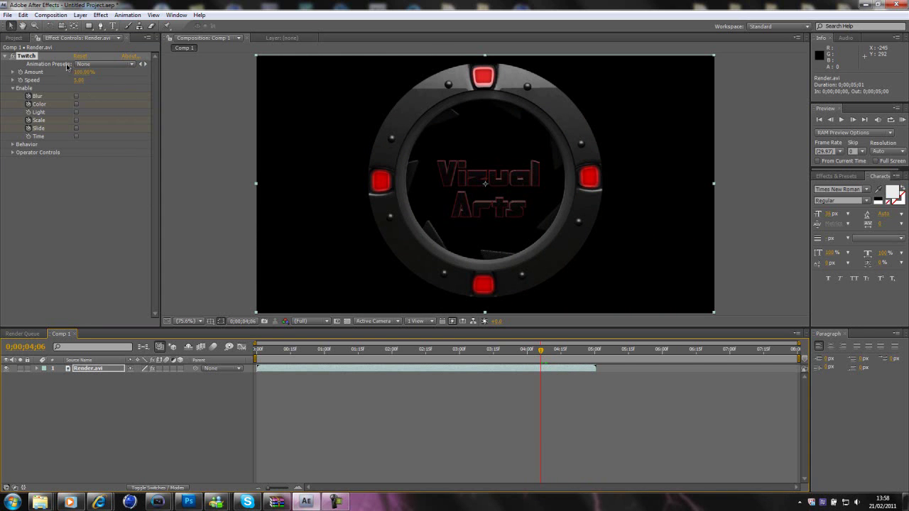
Collapse Twitch, apply Digieffects Damage v2 > DE_Artifact, and scrub to preview the glitches
{"action": "left_click", "coordinate": [8, 58]}
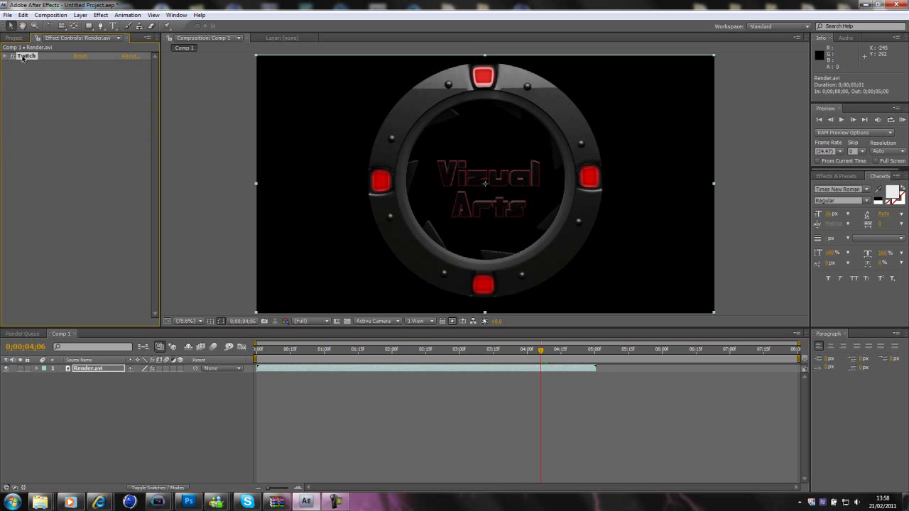
{"action": "left_click", "coordinate": [100, 15]}
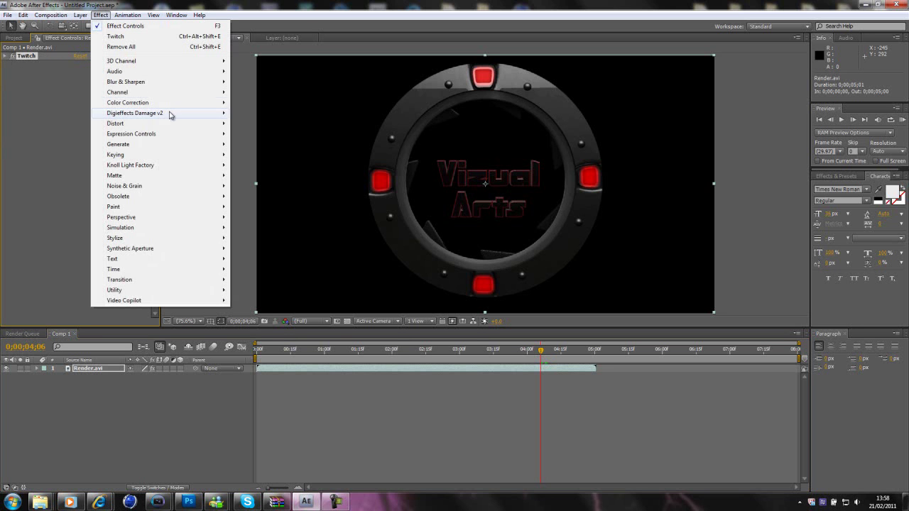
{"action": "mouse_move", "coordinate": [169, 115]}
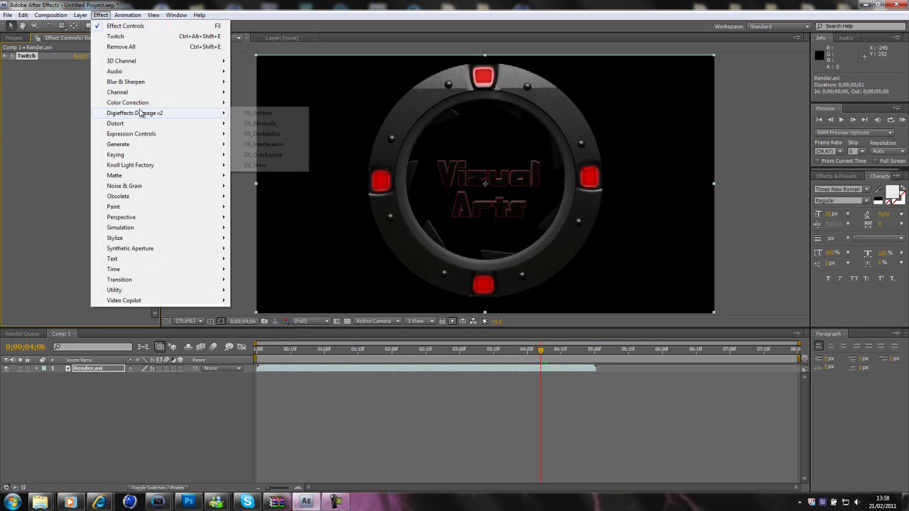
{"action": "left_click", "coordinate": [260, 113]}
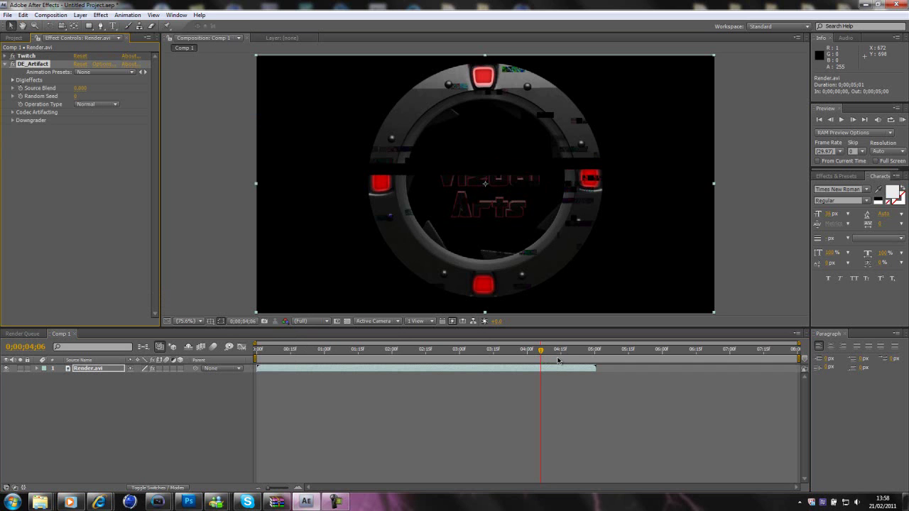
{"action": "left_click_drag", "start_coordinate": [427, 352], "coordinate": [551, 349]}
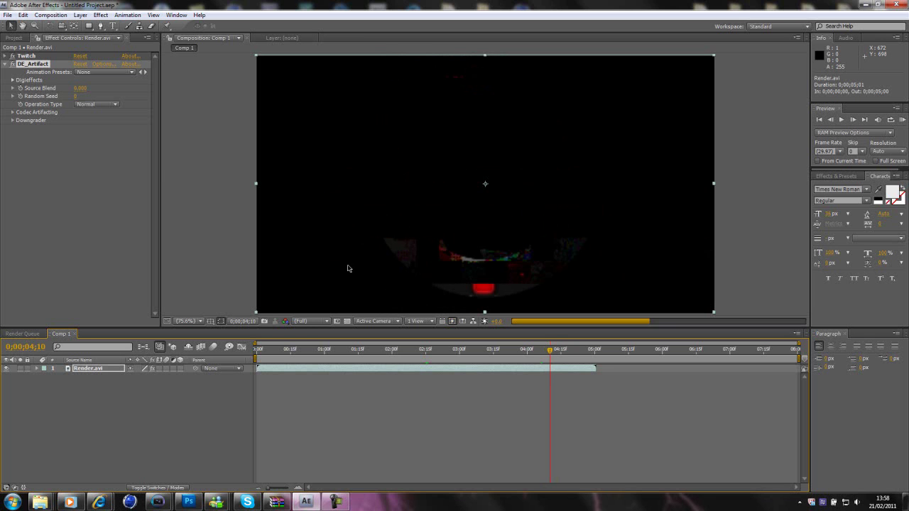
Raise DE_Artifact's Source Blend to 100 and step back one frame
{"action": "left_click_drag", "start_coordinate": [79, 92], "coordinate": [196, 93]}
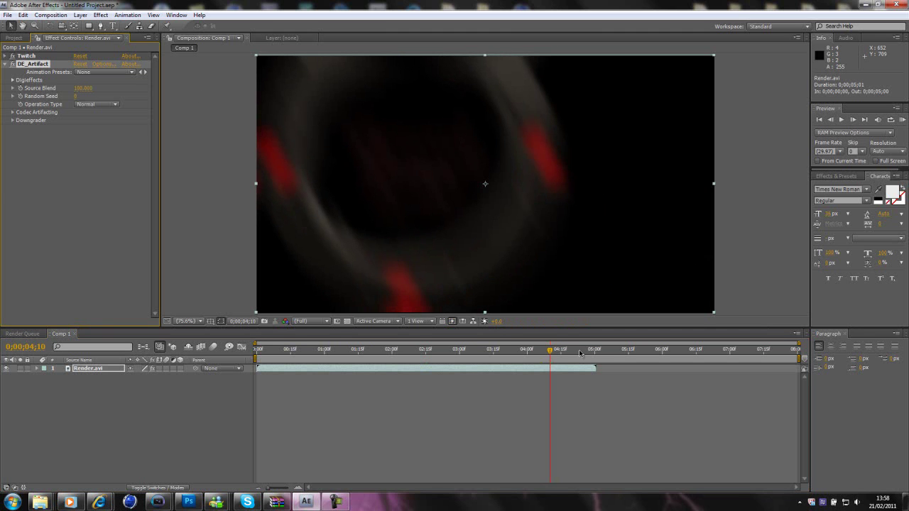
{"action": "left_click_drag", "start_coordinate": [553, 351], "coordinate": [545, 352]}
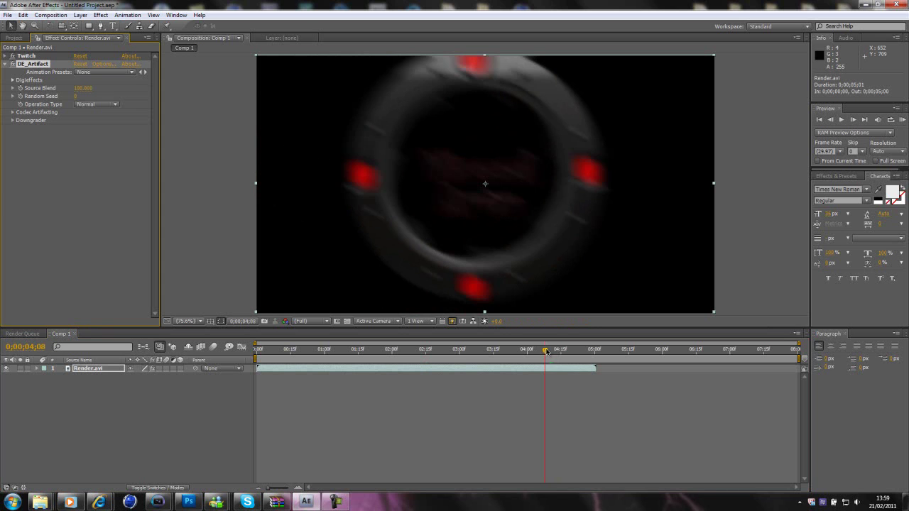
{"action": "left_click", "coordinate": [442, 258]}
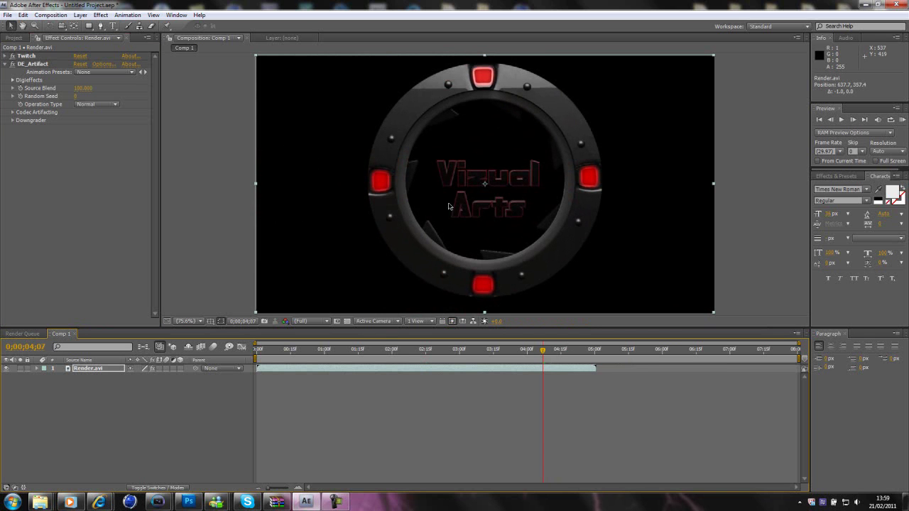
At 0;00;04;08, set DE_Artifact's Source Blend to about 39
{"action": "left_click", "coordinate": [19, 89]}
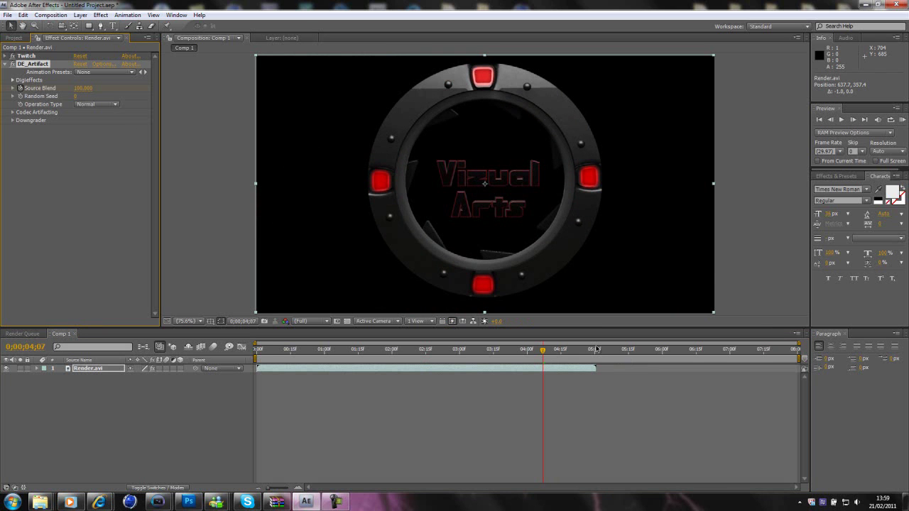
{"action": "left_click", "coordinate": [545, 353]}
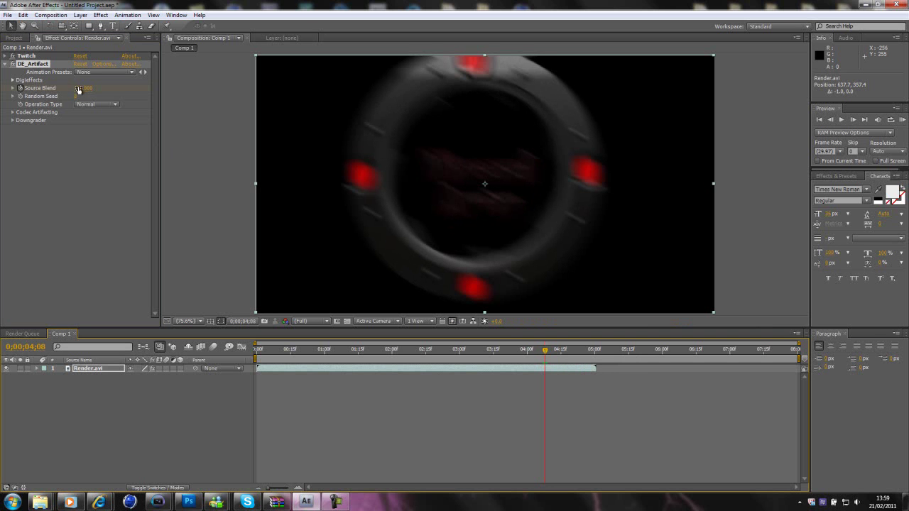
{"action": "left_click_drag", "start_coordinate": [75, 89], "coordinate": [44, 95]}
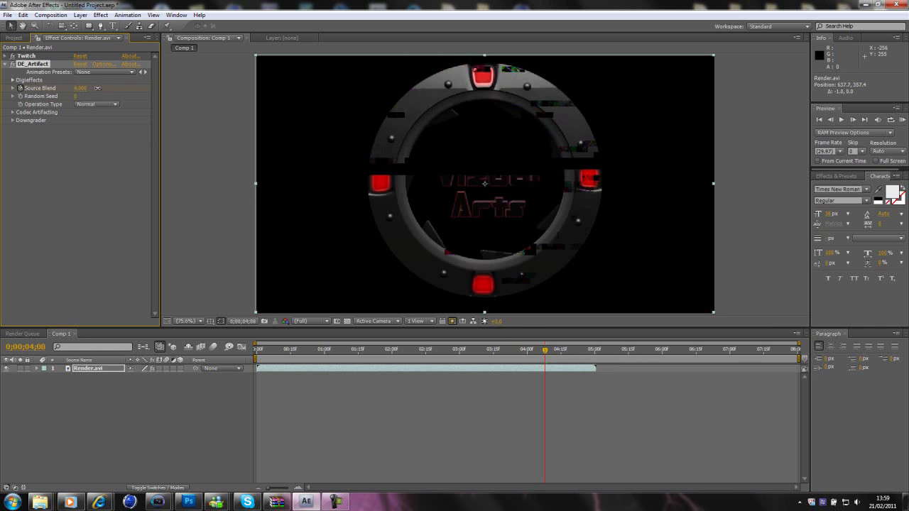
{"action": "left_click_drag", "start_coordinate": [97, 88], "coordinate": [121, 96]}
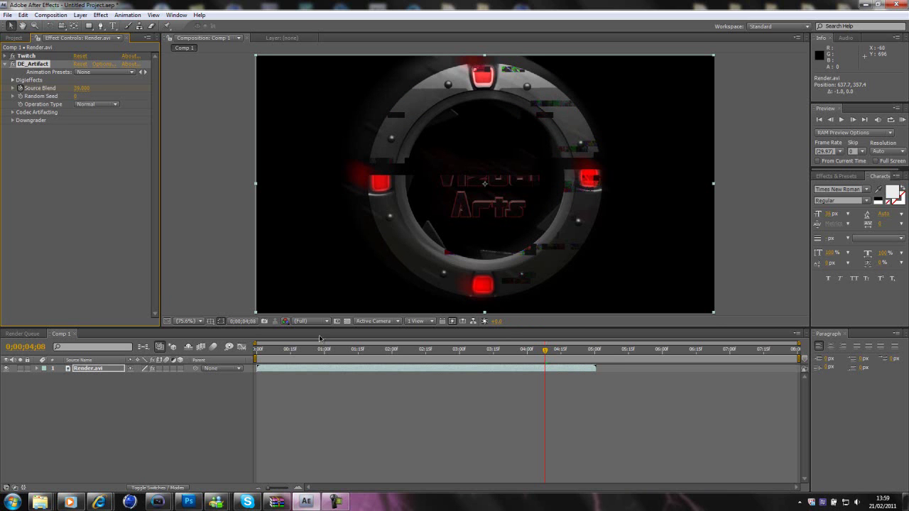
Scrub back and play the clip through to 0;00;05;03 to review the Twitch glitch-out ending
{"action": "left_click_drag", "start_coordinate": [546, 351], "coordinate": [601, 346]}
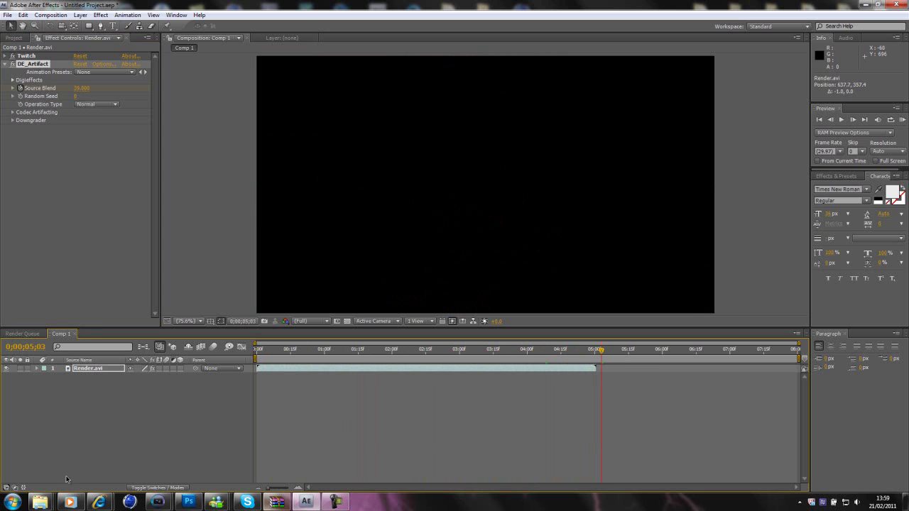
{"action": "mouse_move", "coordinate": [40, 502]}
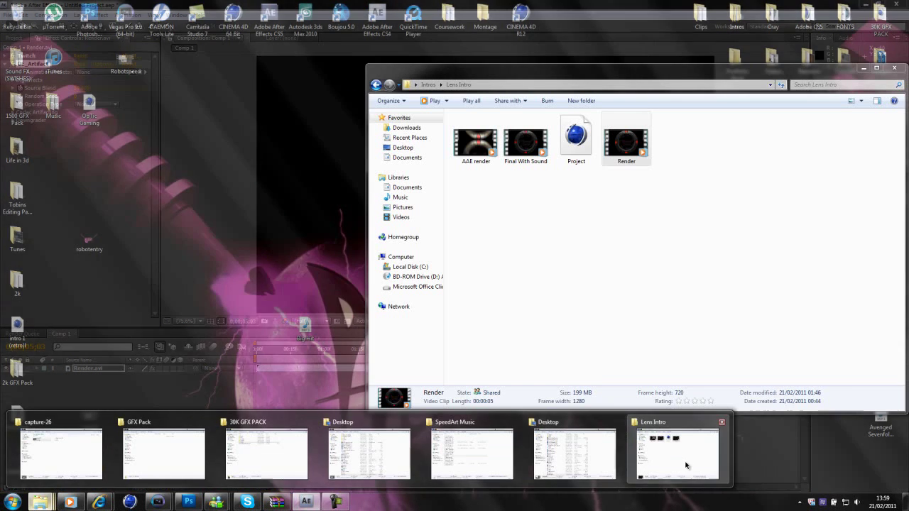
{"action": "left_click", "coordinate": [661, 455]}
{"action": "double_click", "coordinate": [471, 145]}
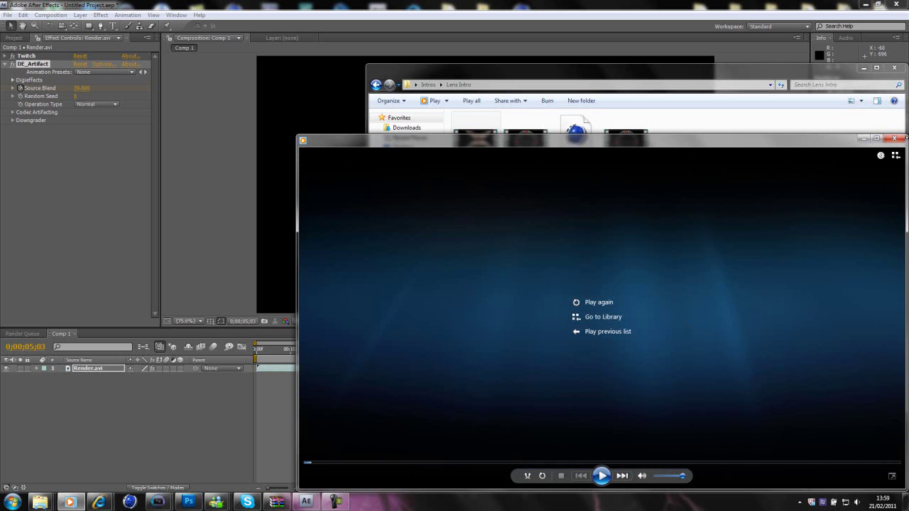
{"action": "left_click", "coordinate": [895, 139]}
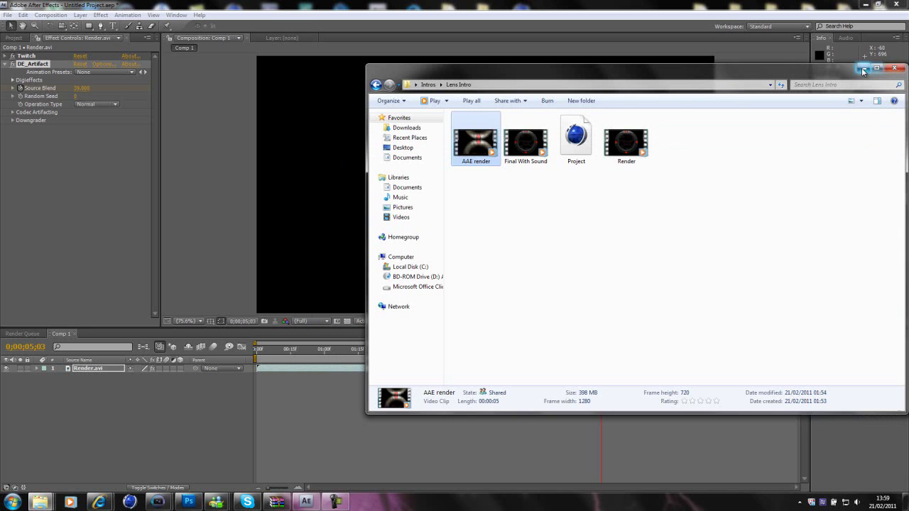
{"action": "left_click", "coordinate": [863, 68]}
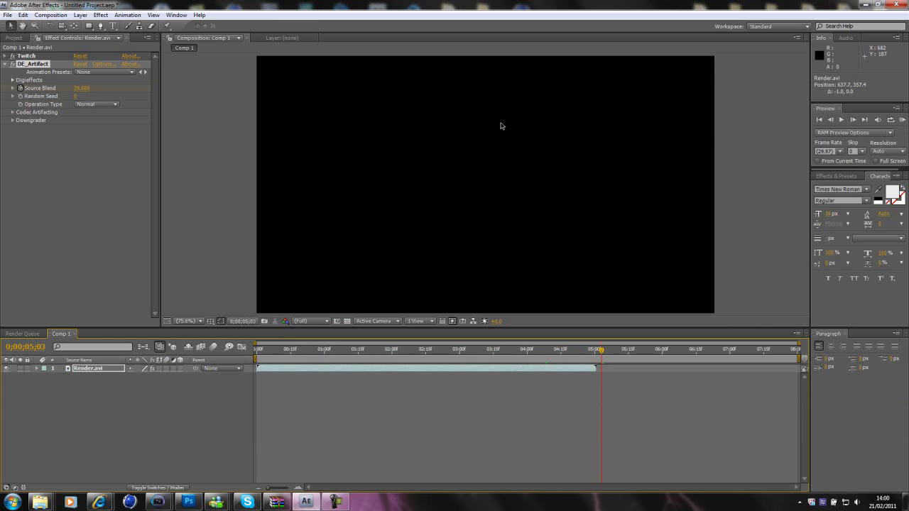